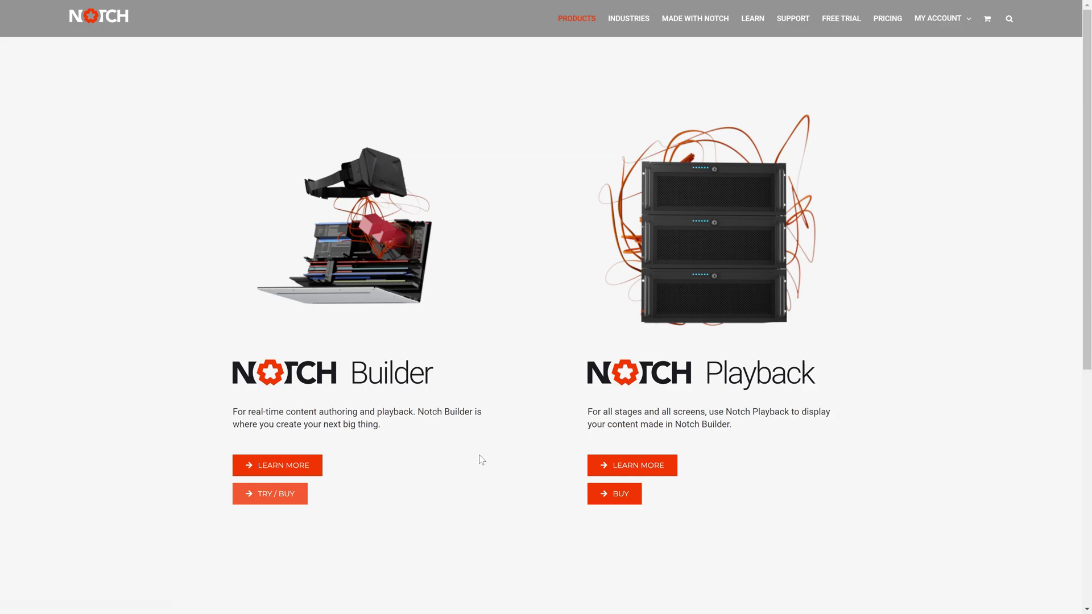
# Scroll the Notch products page to review Notch Builder and its pricing
pyautogui.scroll(-20, 480, 459)
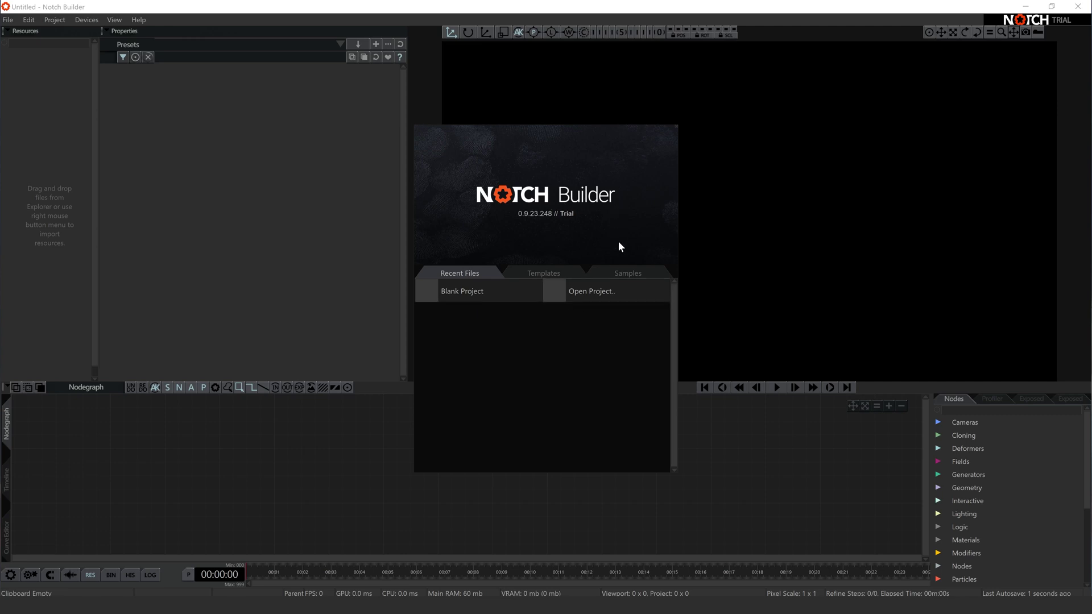
# Load the Interactive Purple Particles sample from the splash screen's Samples list
pyautogui.click(618, 276)
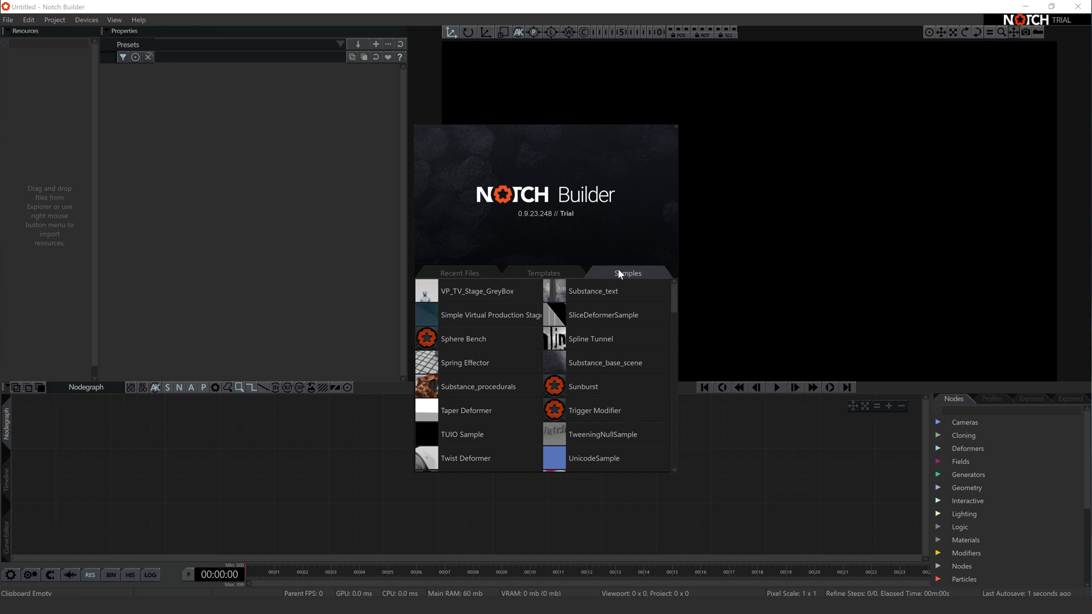
pyautogui.click(600, 275)
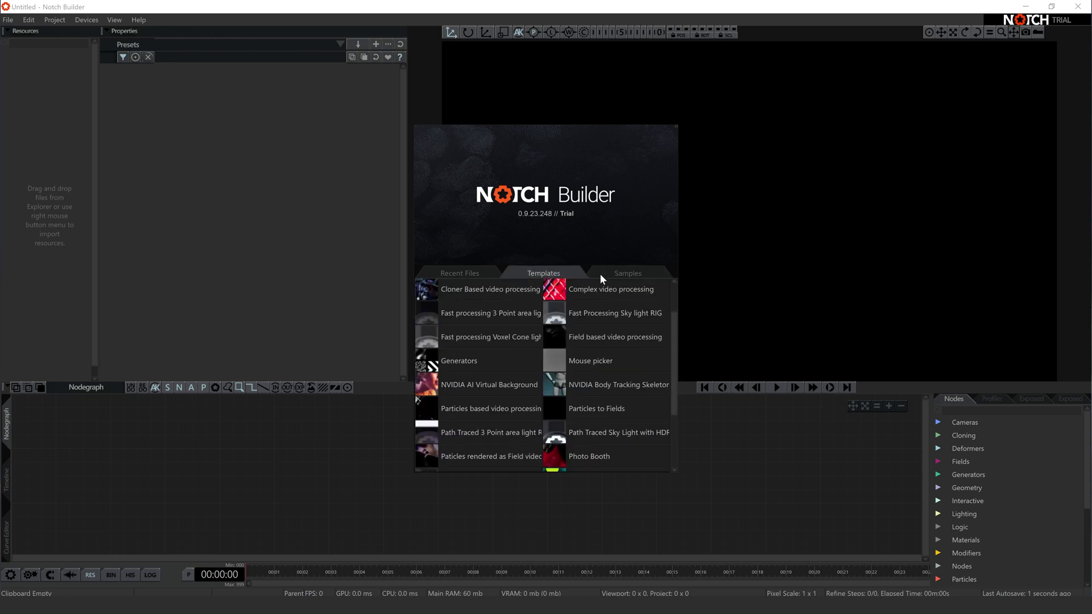
pyautogui.click(631, 275)
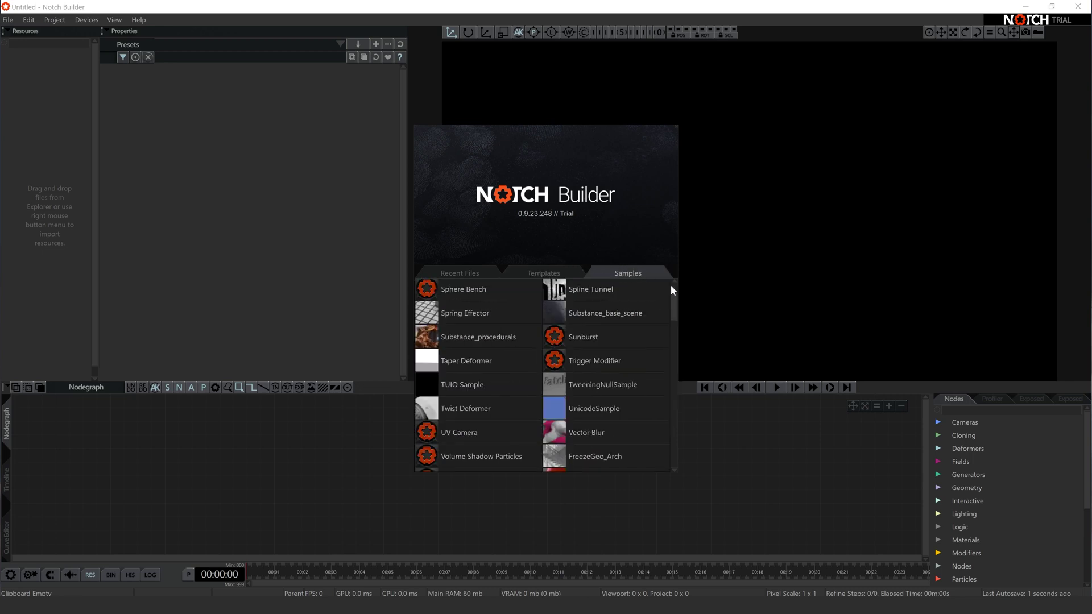
pyautogui.moveTo(671, 294); pyautogui.dragTo(676, 336)
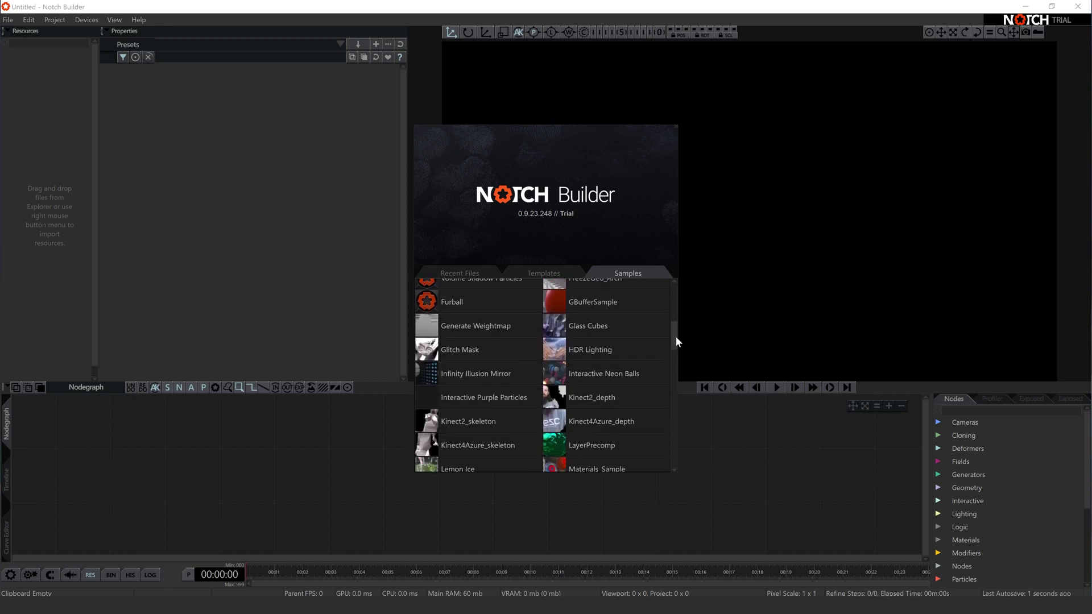
pyautogui.click(483, 394)
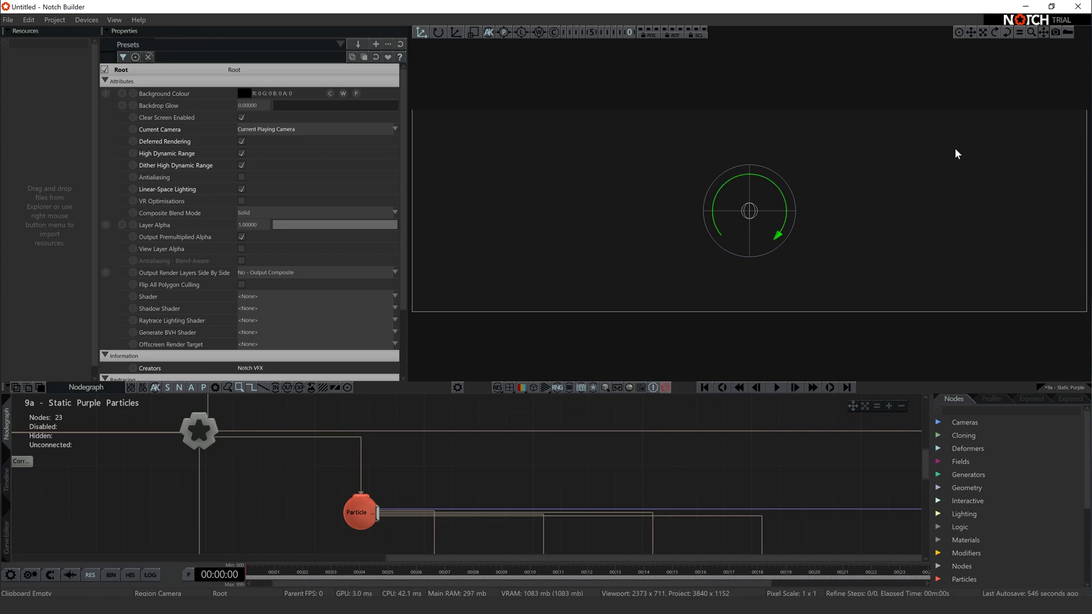
# Play the particle scene and inspect its nodes in the nodegraph and Properties panel
pyautogui.click(776, 389)
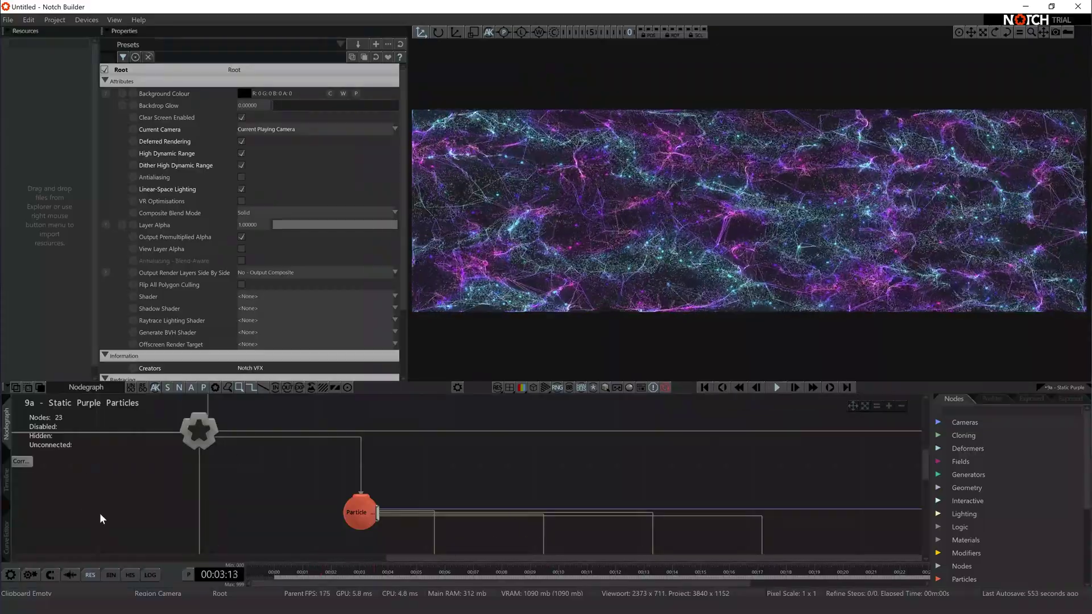
pyautogui.scroll(-2, 366, 506)
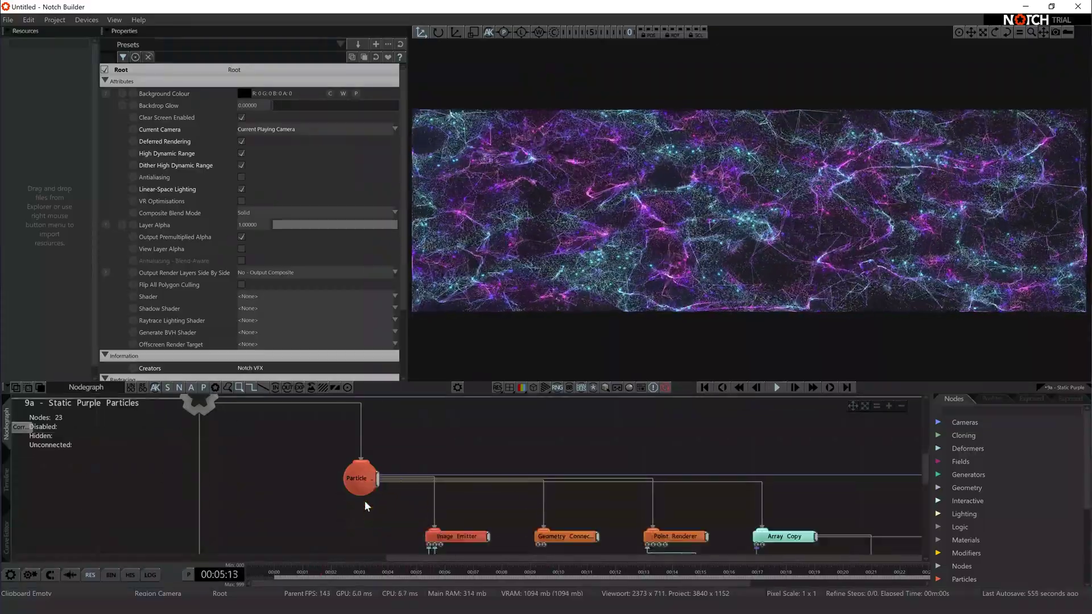
pyautogui.moveTo(926, 469)
pyautogui.mouseDown()
pyautogui.moveTo(926, 487)
pyautogui.moveTo(924, 455)
pyautogui.moveTo(926, 480)
pyautogui.mouseUp()
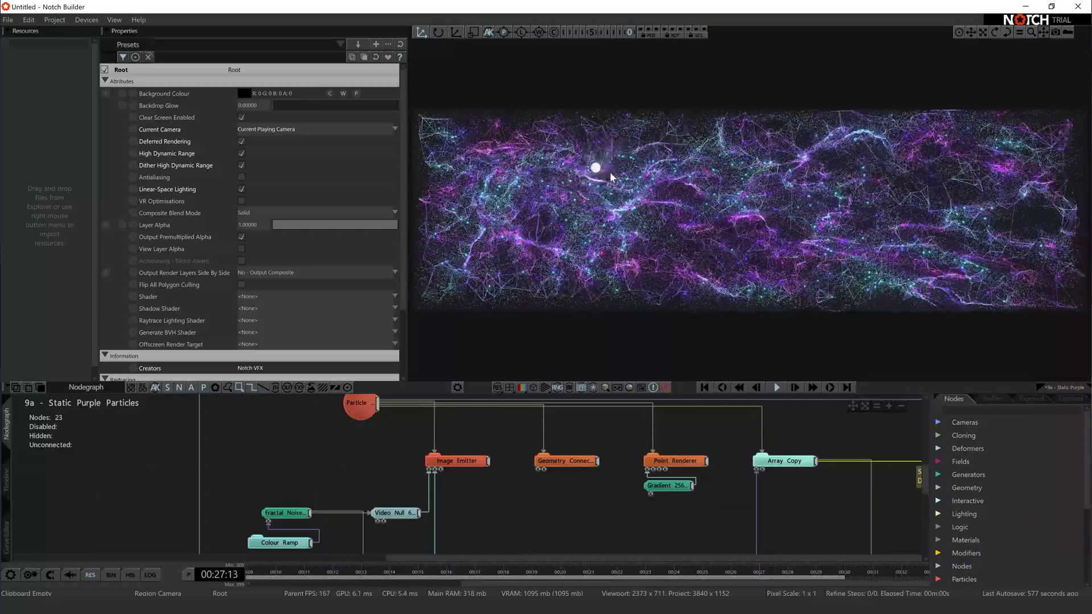
pyautogui.scroll(-1, 521, 290)
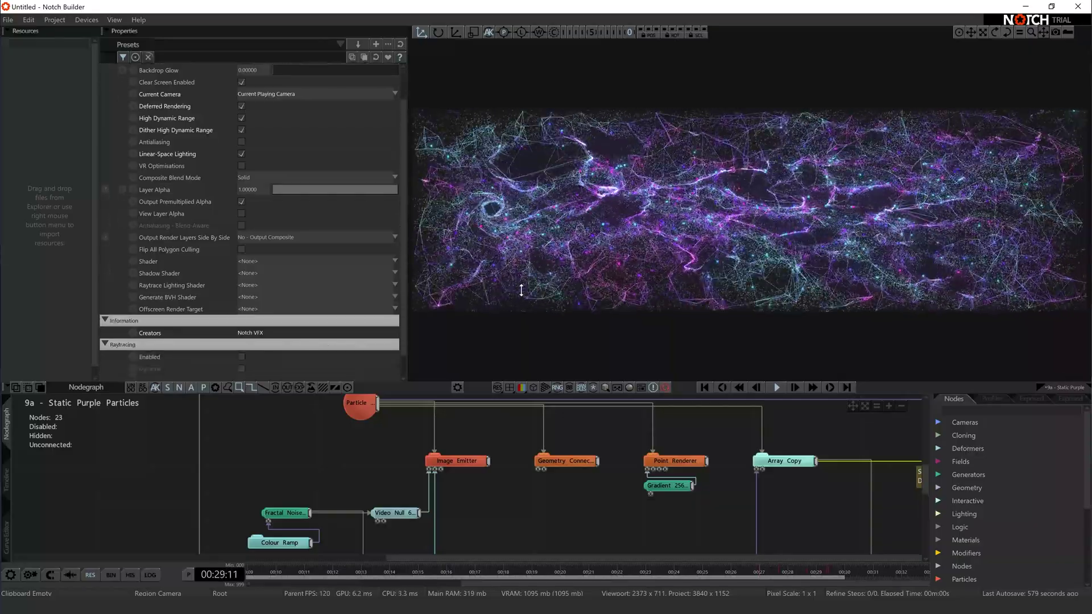
pyautogui.scroll(1, 521, 291)
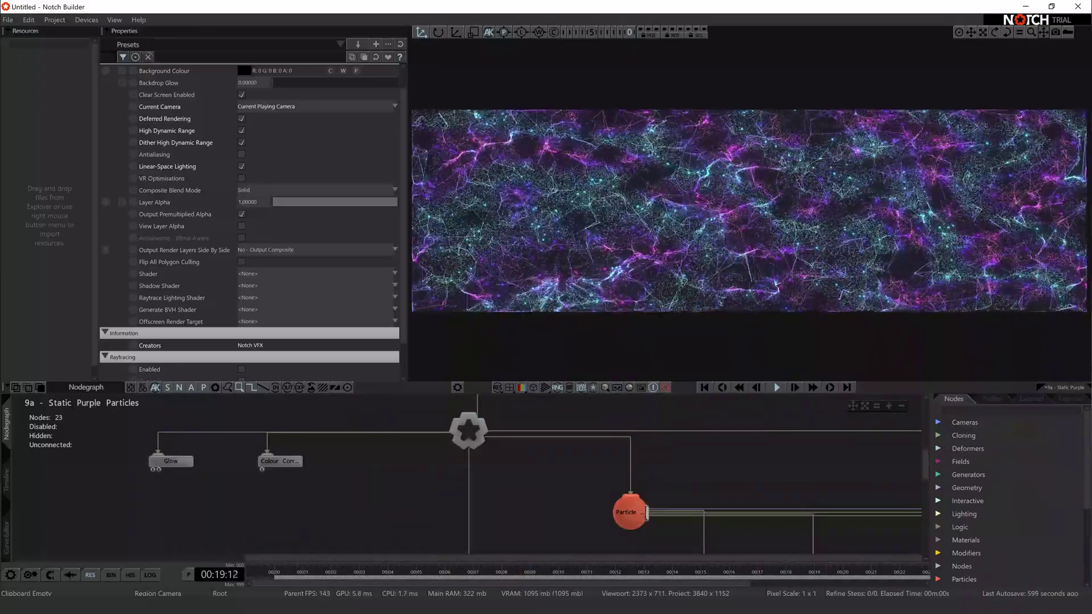
# Add a VR Headset Camera node from Cameras and place it near the graph root
pyautogui.click(967, 422)
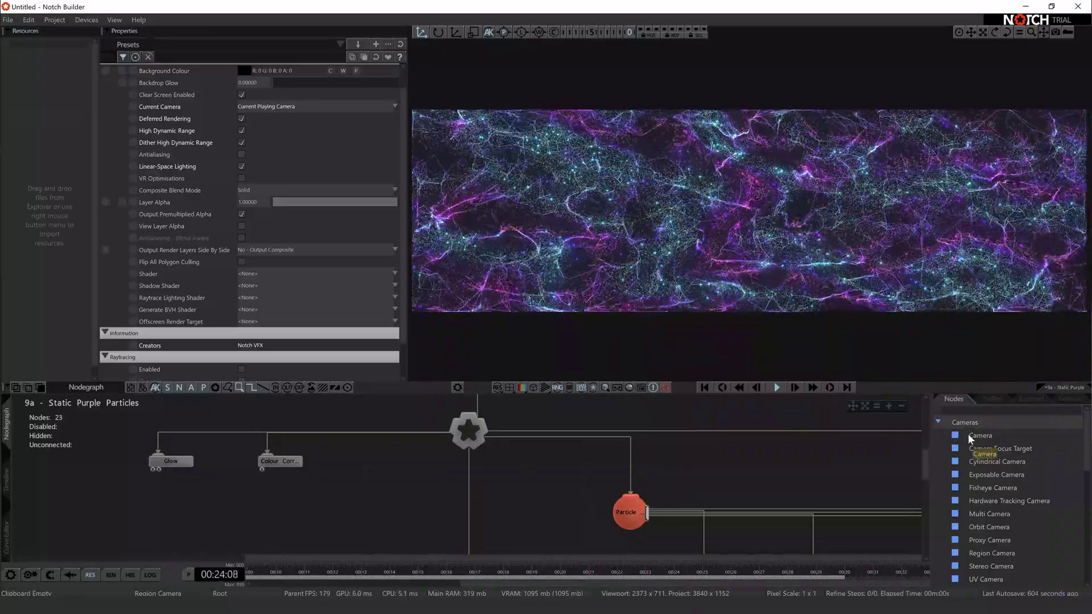
pyautogui.scroll(-3, 999, 492)
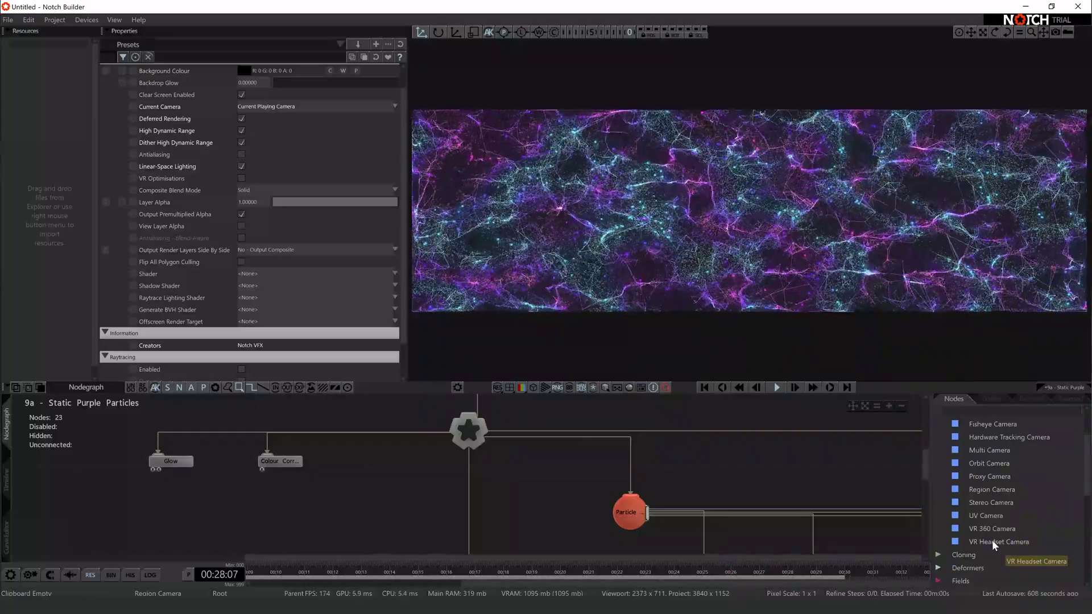
pyautogui.moveTo(992, 540); pyautogui.dragTo(312, 457)
pyautogui.moveTo(311, 409); pyautogui.dragTo(342, 420)
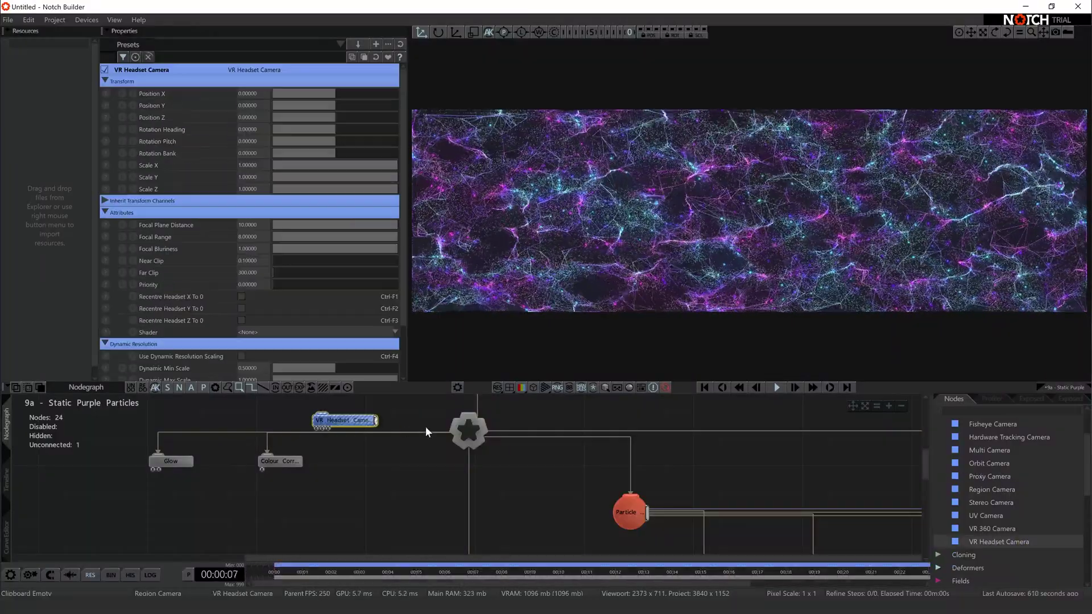
pyautogui.moveTo(342, 420); pyautogui.dragTo(328, 515, button='middle')
pyautogui.moveTo(329, 516); pyautogui.dragTo(328, 501)
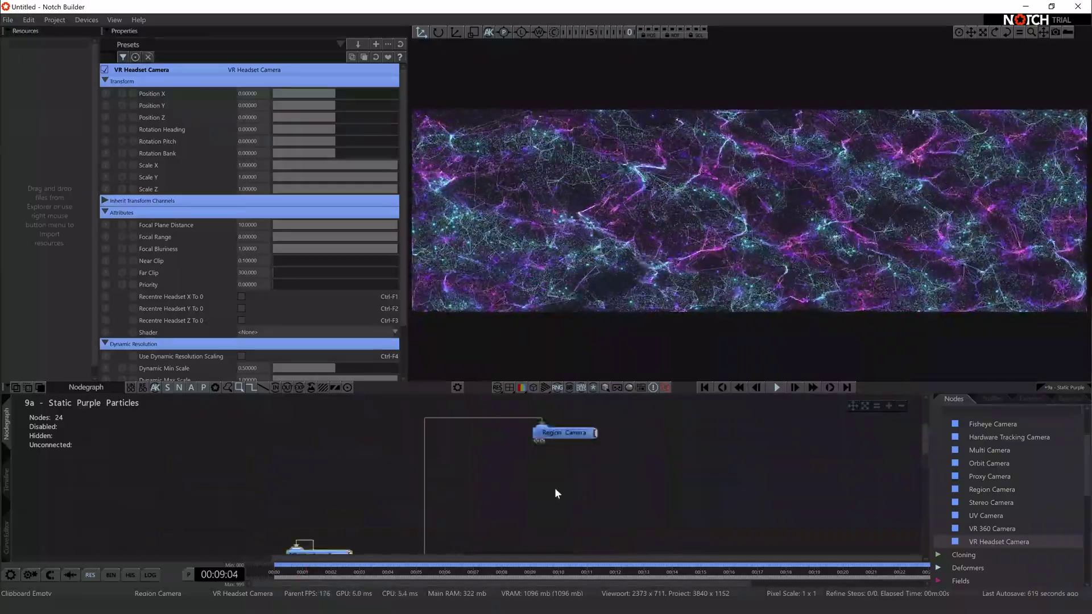
# Disable the Region Camera, activate the VR headset preview, and set camera Position Z to -1.4932
pyautogui.click(566, 436)
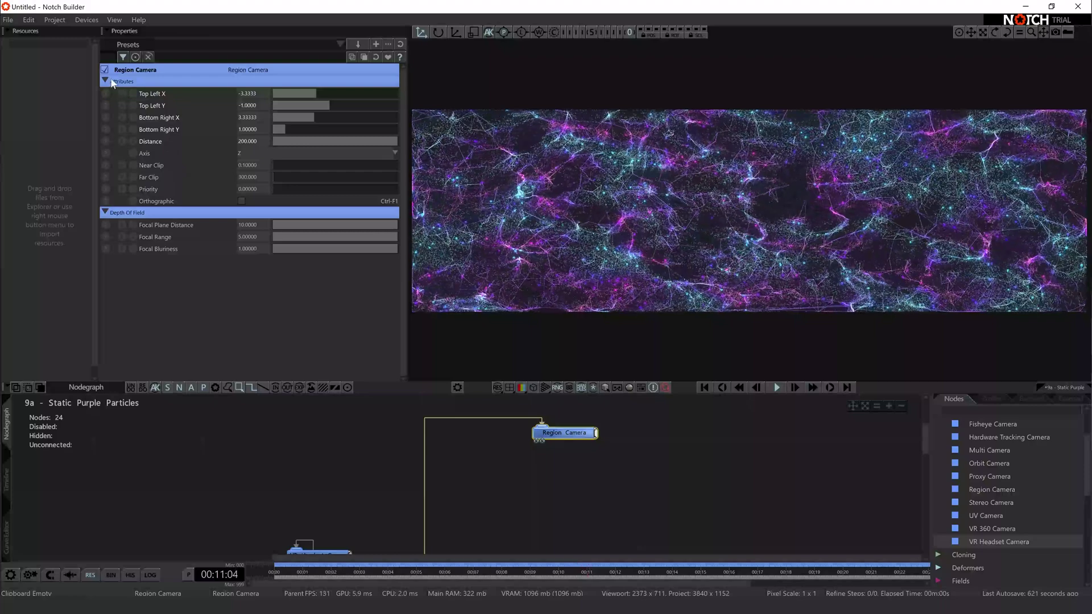
pyautogui.click(105, 70)
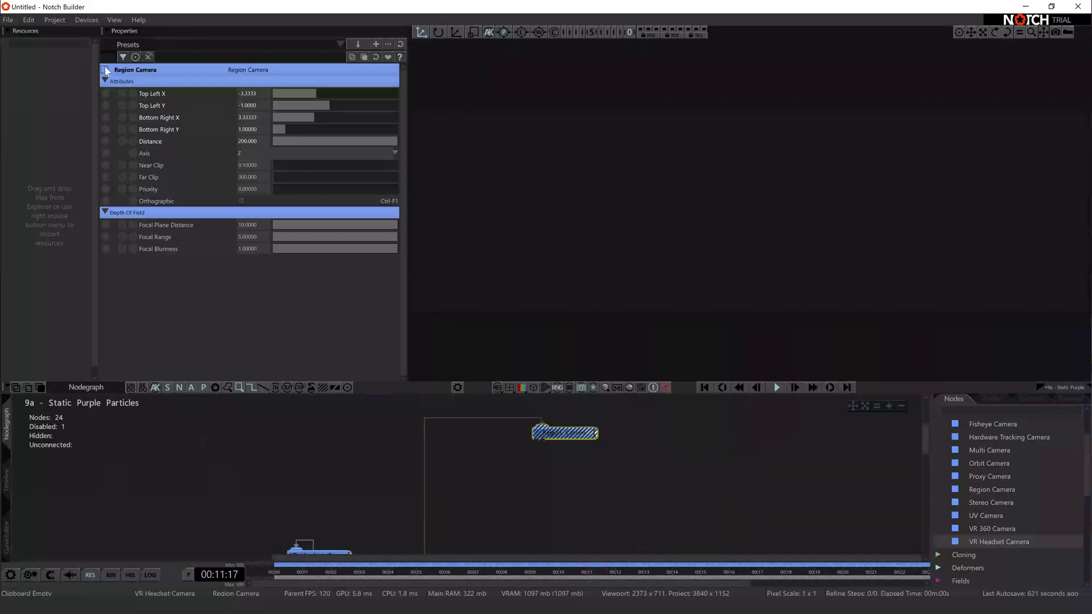
pyautogui.click(617, 388)
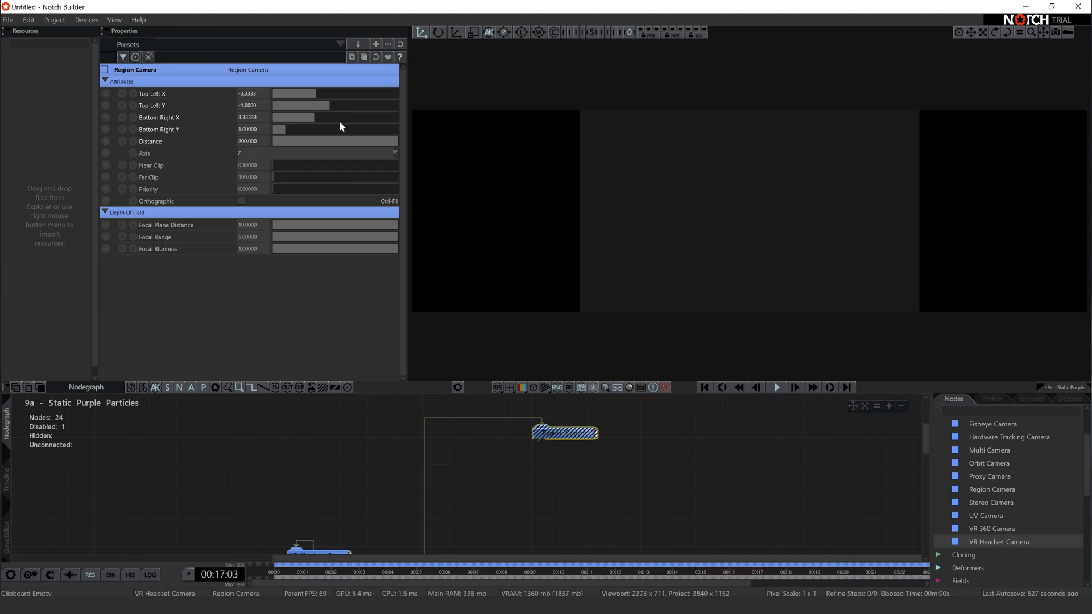
pyautogui.scroll(-3, 345, 469)
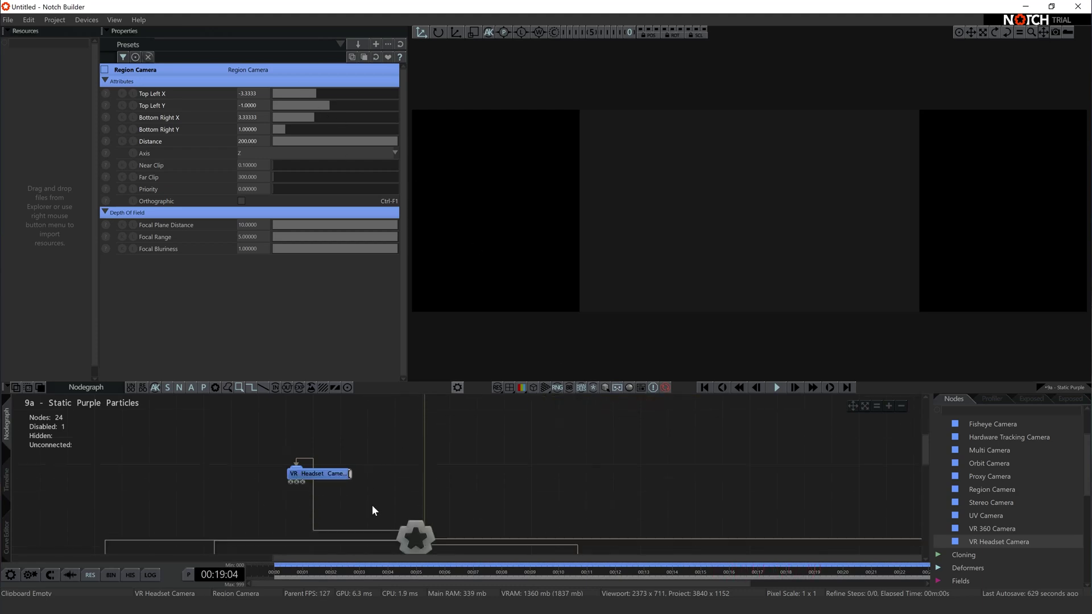
pyautogui.click(319, 475)
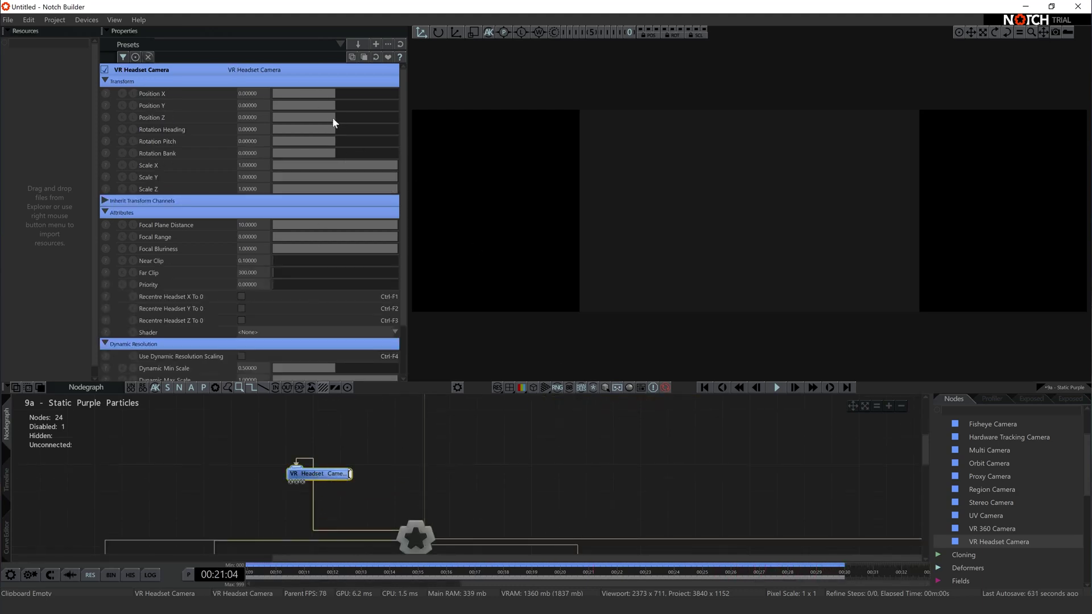
pyautogui.moveTo(332, 117); pyautogui.dragTo(323, 117)
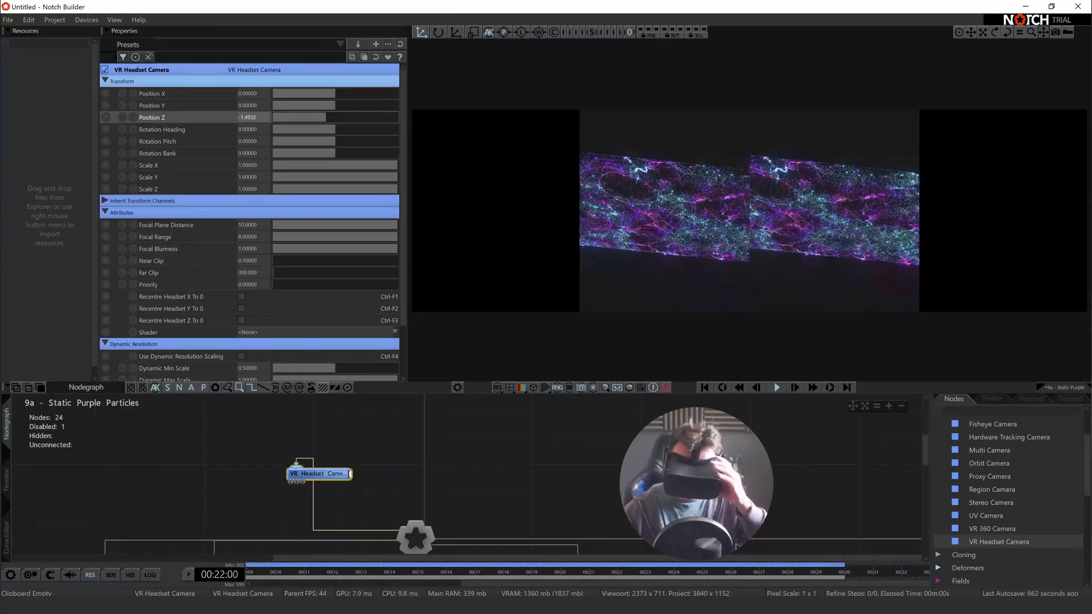
# Lower the headset camera's Position Y to -1.0860 and bring the Mouse Point Array into view
pyautogui.moveTo(335, 105); pyautogui.dragTo(326, 106)
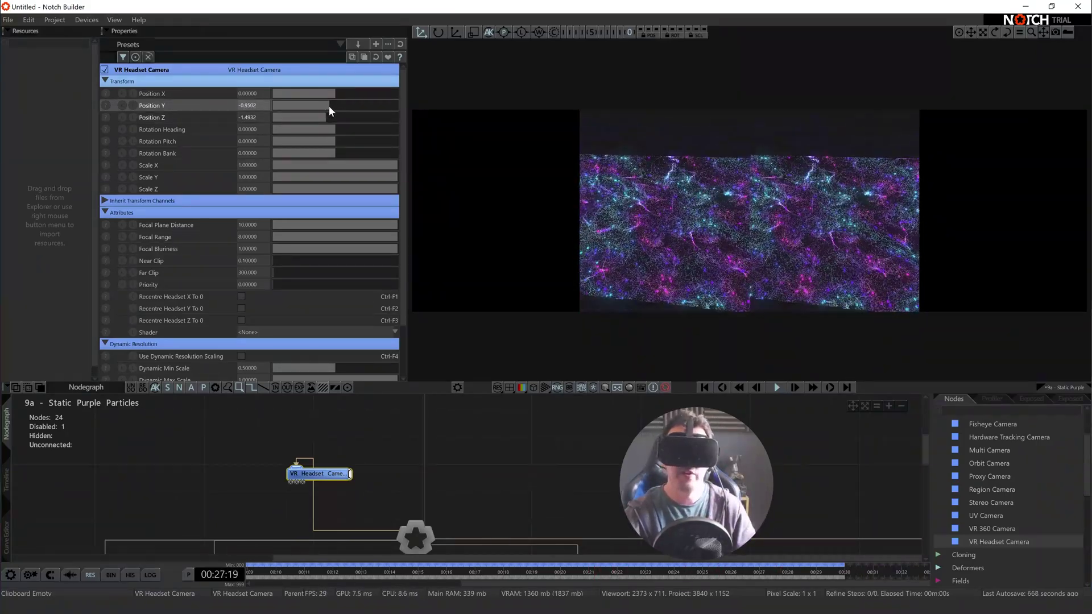
pyautogui.moveTo(329, 105); pyautogui.dragTo(330, 106)
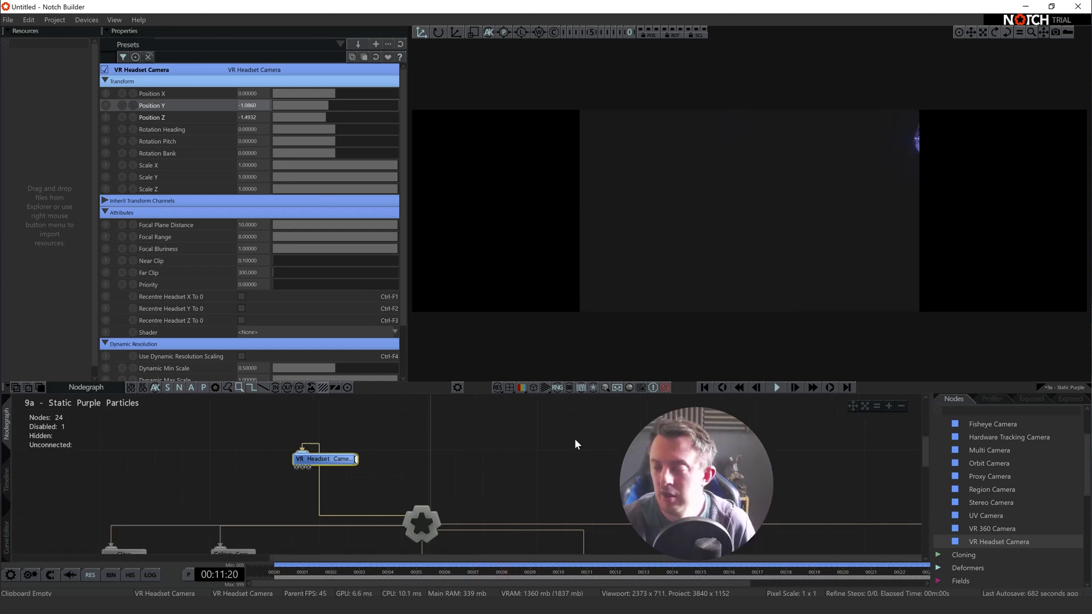
pyautogui.moveTo(575, 441); pyautogui.dragTo(610, 332, button='middle')
pyautogui.moveTo(575, 483); pyautogui.dragTo(459, 483, button='middle')
pyautogui.click(425, 477)
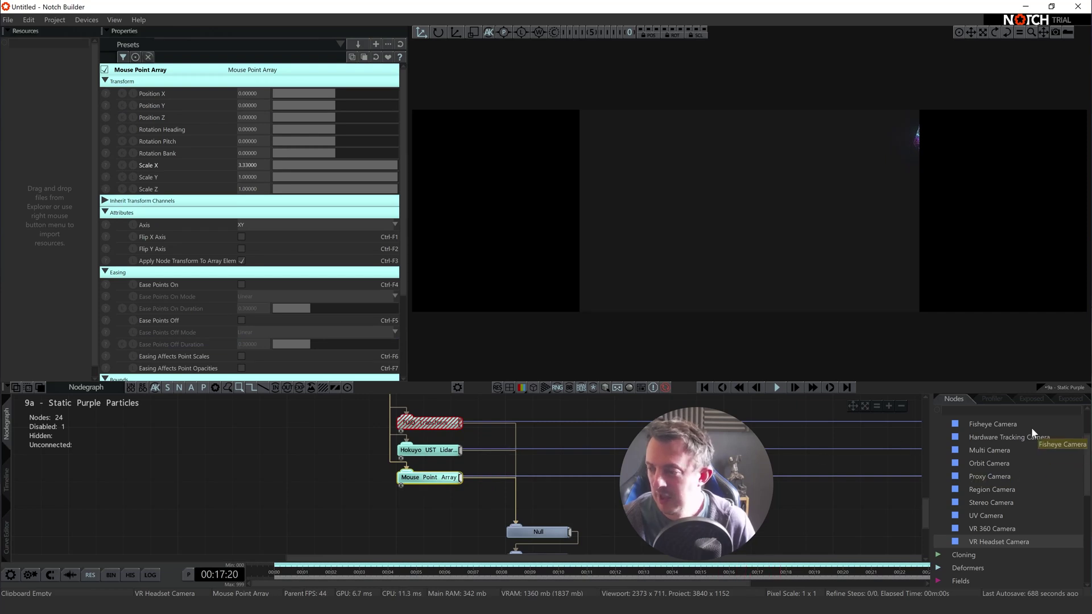
pyautogui.moveTo(682, 432); pyautogui.dragTo(683, 493, button='middle')
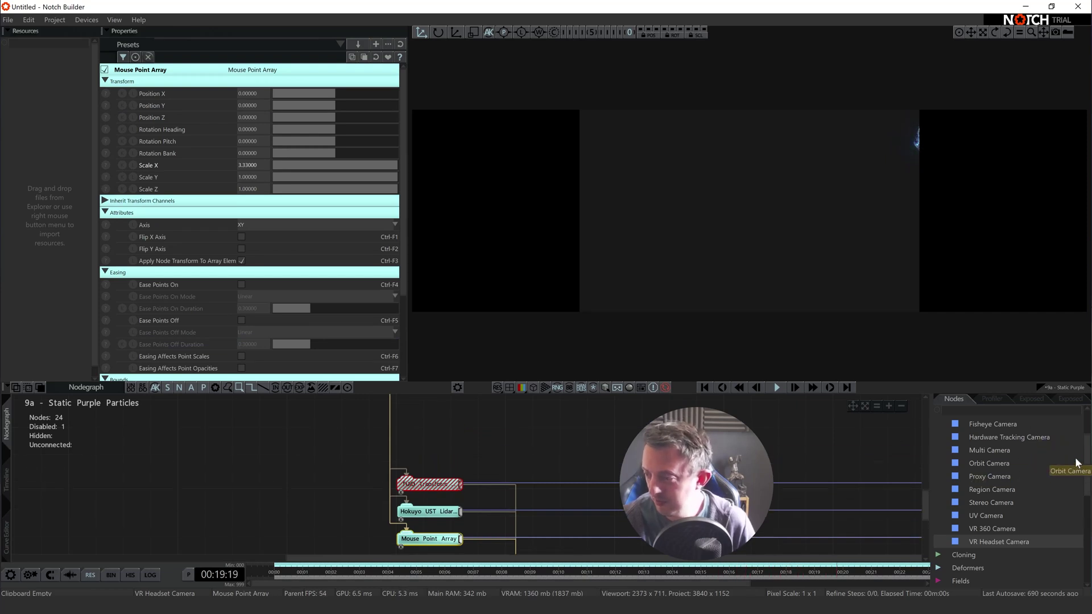
pyautogui.scroll(-5, 1088, 465)
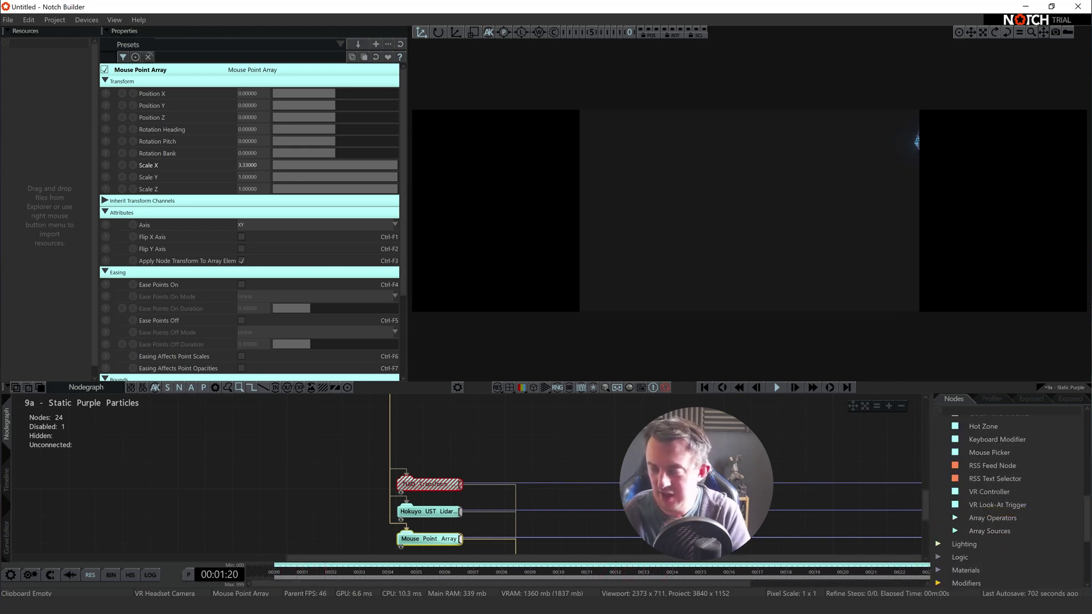
pyautogui.moveTo(575, 487); pyautogui.dragTo(553, 397, button='middle')
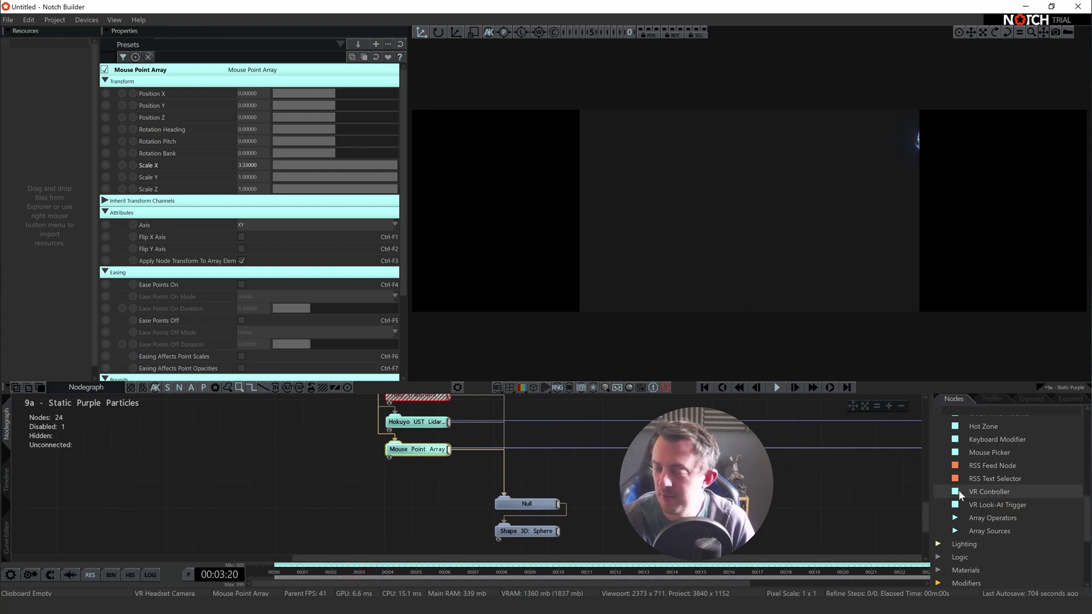
# Add a VR Controller node and place it under the Mouse Point Array
pyautogui.moveTo(372, 454); pyautogui.dragTo(371, 440)
pyautogui.moveTo(368, 406); pyautogui.dragTo(448, 493, button='middle')
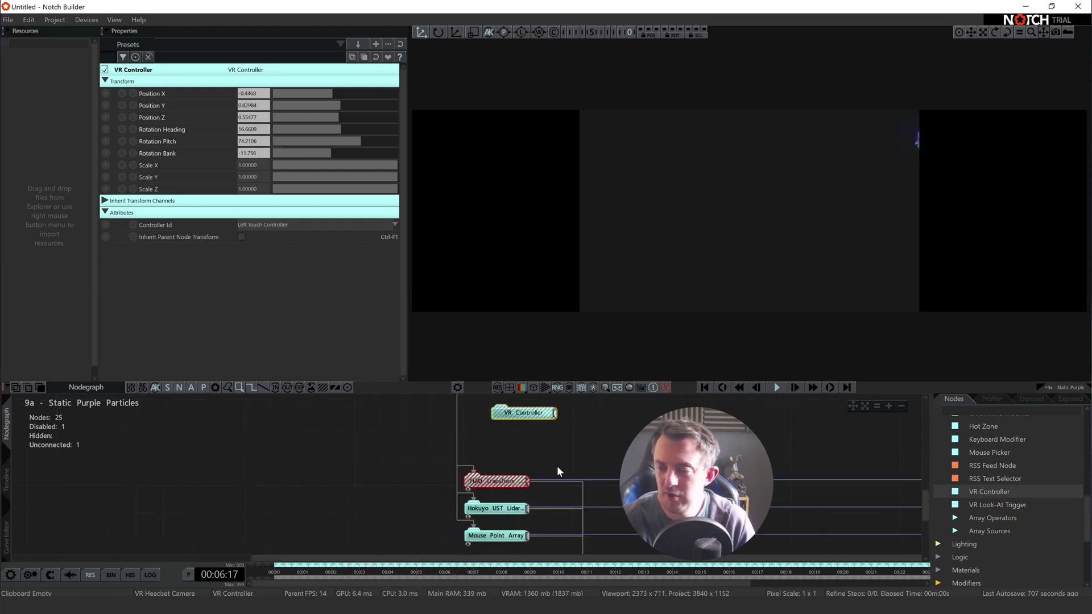
pyautogui.moveTo(558, 467); pyautogui.dragTo(529, 511, button='middle')
pyautogui.moveTo(412, 428); pyautogui.dragTo(456, 535, button='middle')
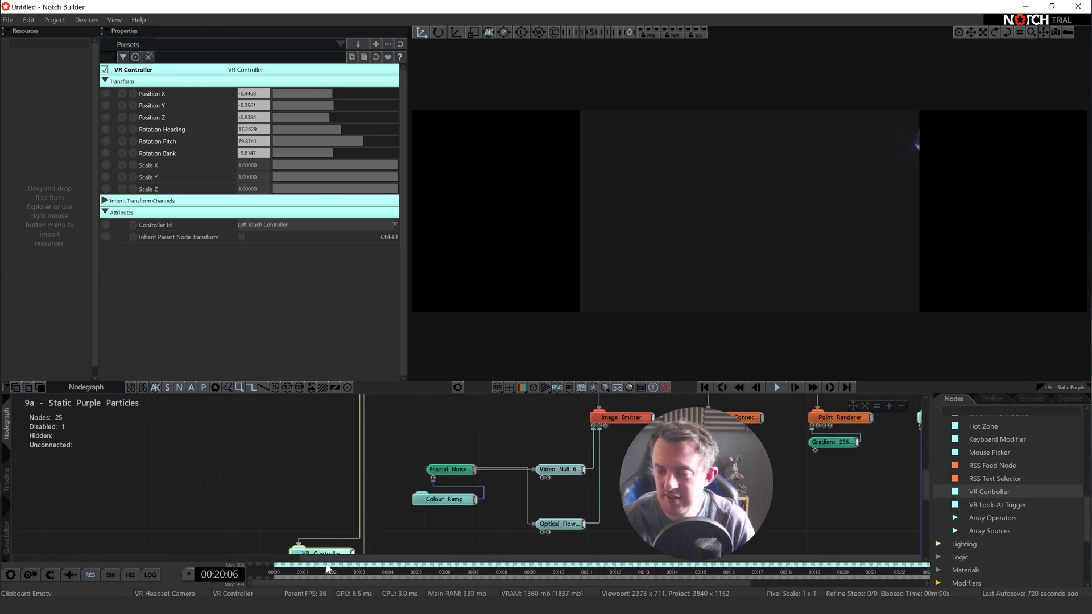
pyautogui.moveTo(402, 545); pyautogui.dragTo(442, 407, button='middle')
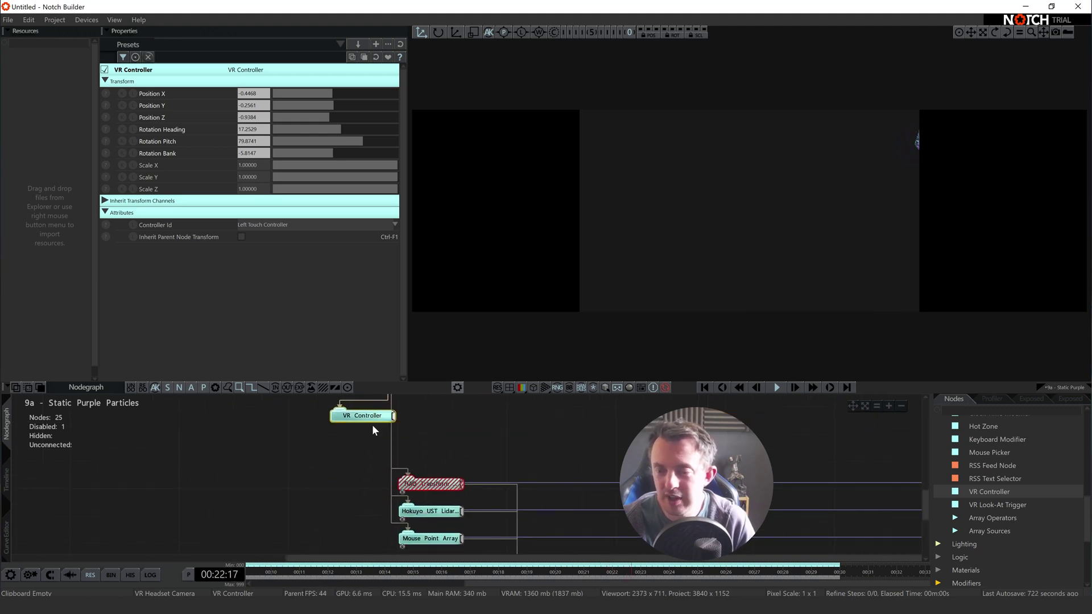
pyautogui.moveTo(433, 577); pyautogui.dragTo(465, 510, button='middle')
# Inspect the Mouse Point Array settings and the VR Controller's live tracking values
pyautogui.moveTo(515, 452)
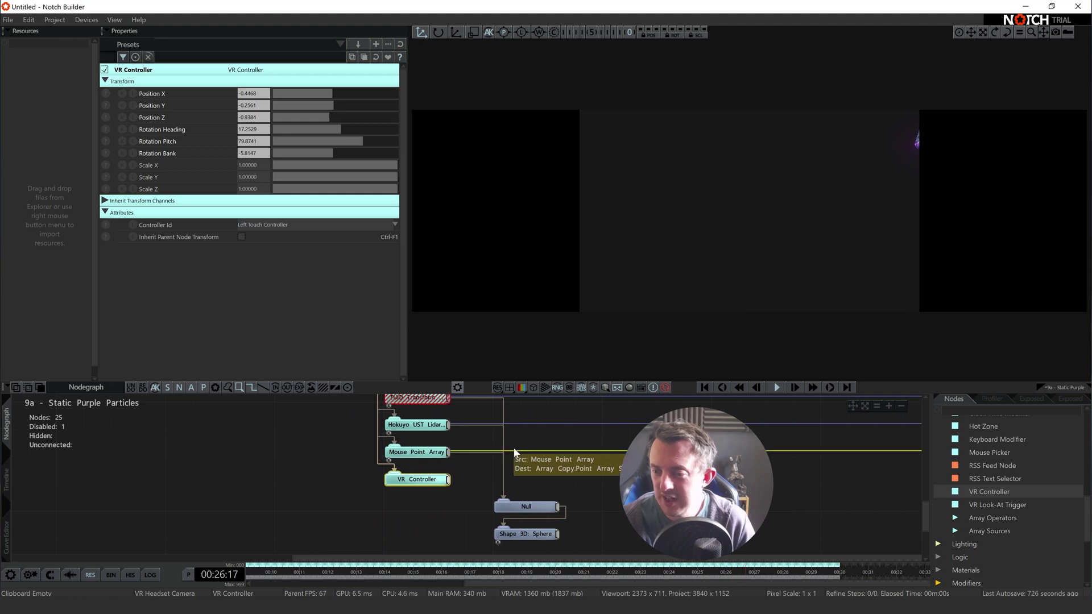
pyautogui.click(406, 453)
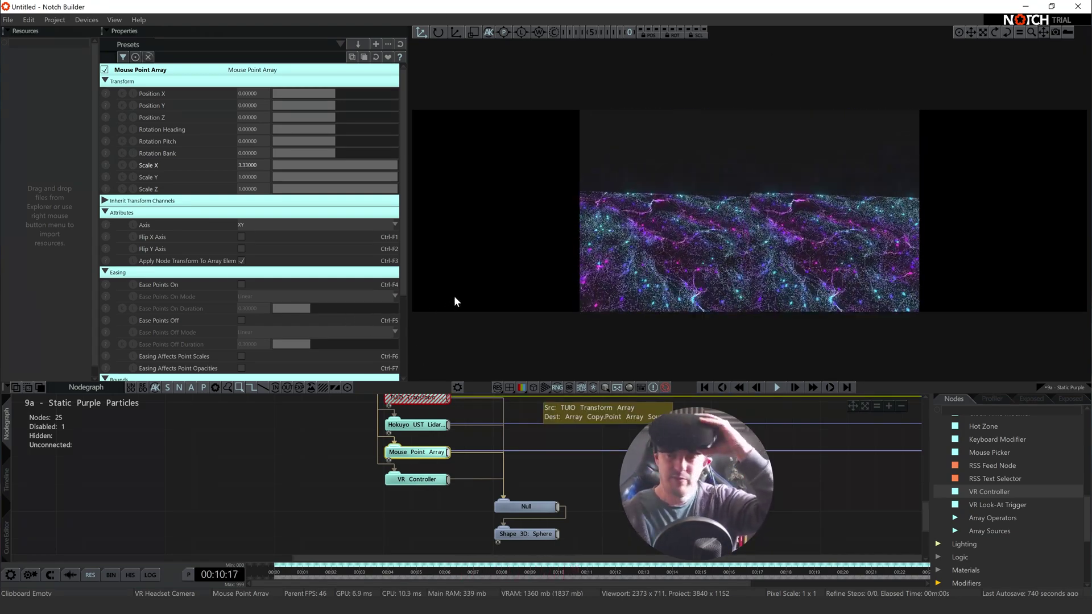
pyautogui.click(420, 479)
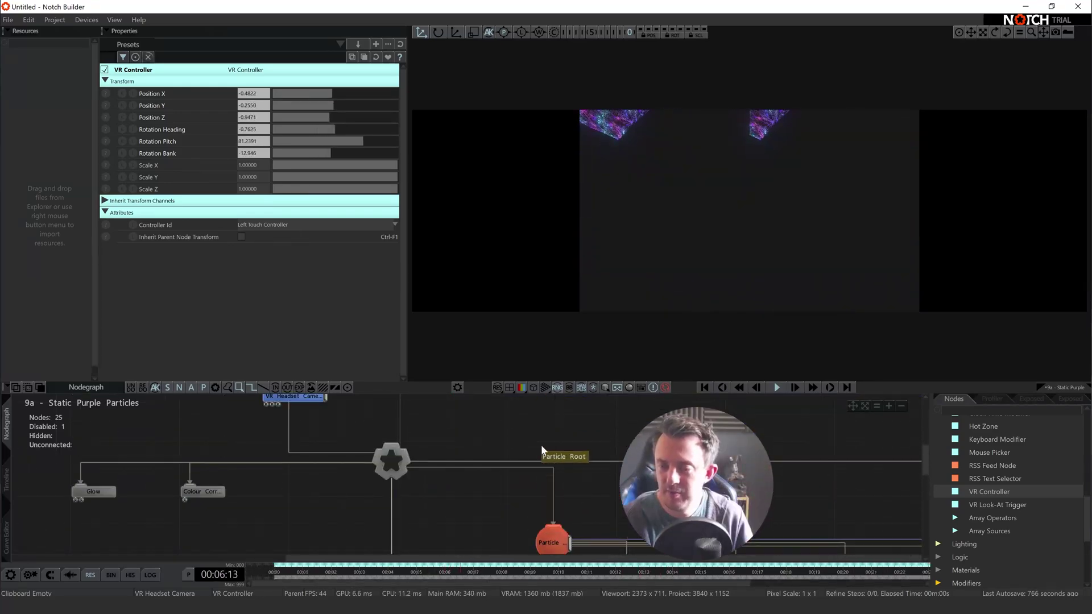
# Move the VR Headset Camera forward to Position Z -0.7692
pyautogui.click(288, 432)
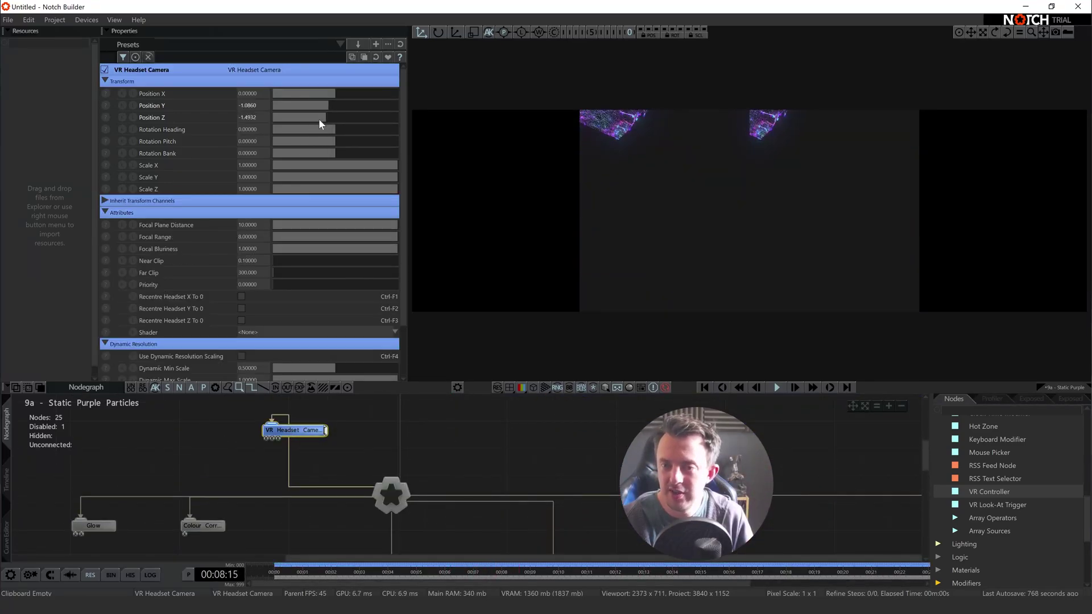
pyautogui.moveTo(326, 114); pyautogui.dragTo(331, 115)
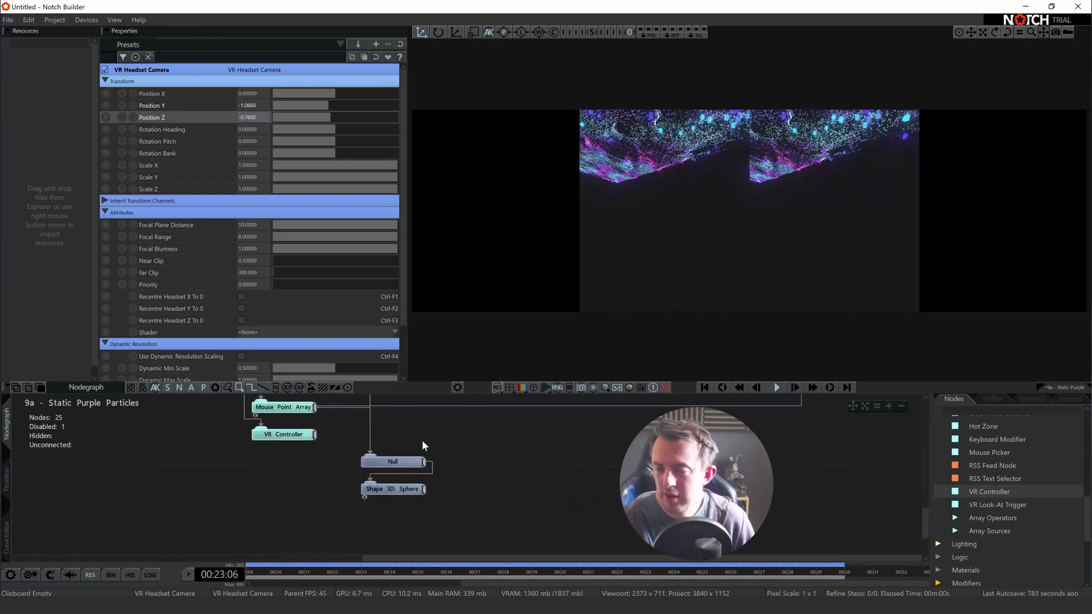
pyautogui.moveTo(421, 439); pyautogui.dragTo(319, 503, button='right')
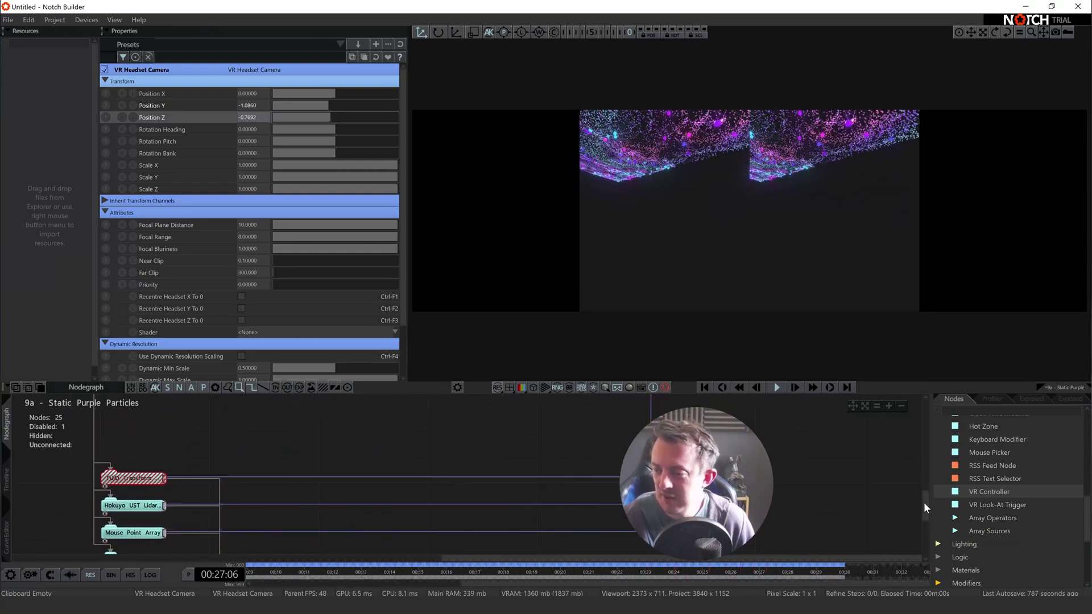
pyautogui.scroll(10, 923, 503)
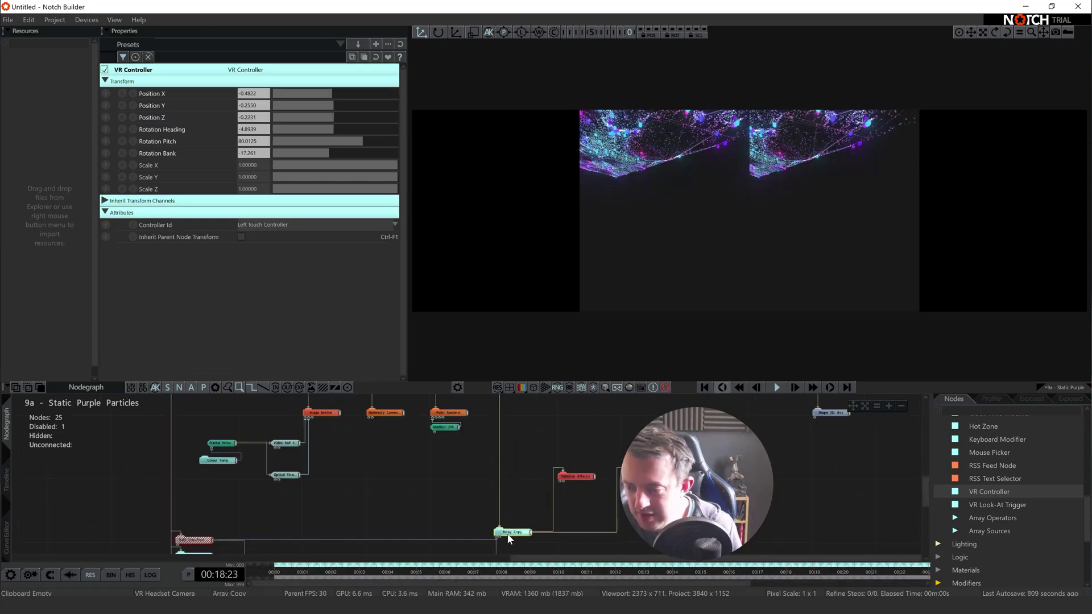
# Wire Mouse Point Array into Array Copy's Point Array Source and detach the VR Controller wire
pyautogui.click(508, 532)
pyautogui.scroll(-5, 466, 449)
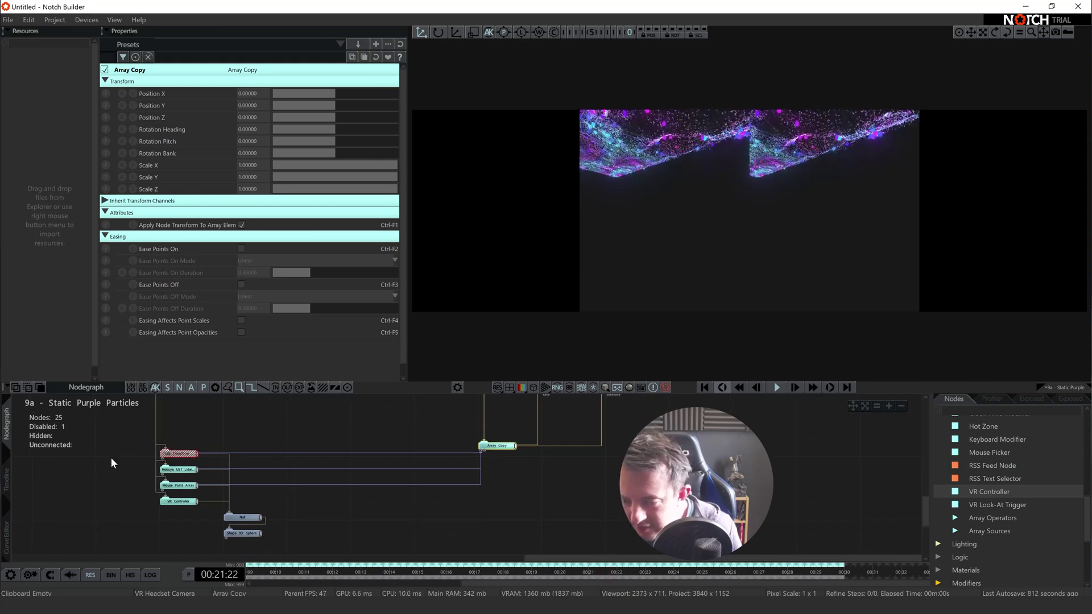
pyautogui.click(181, 487)
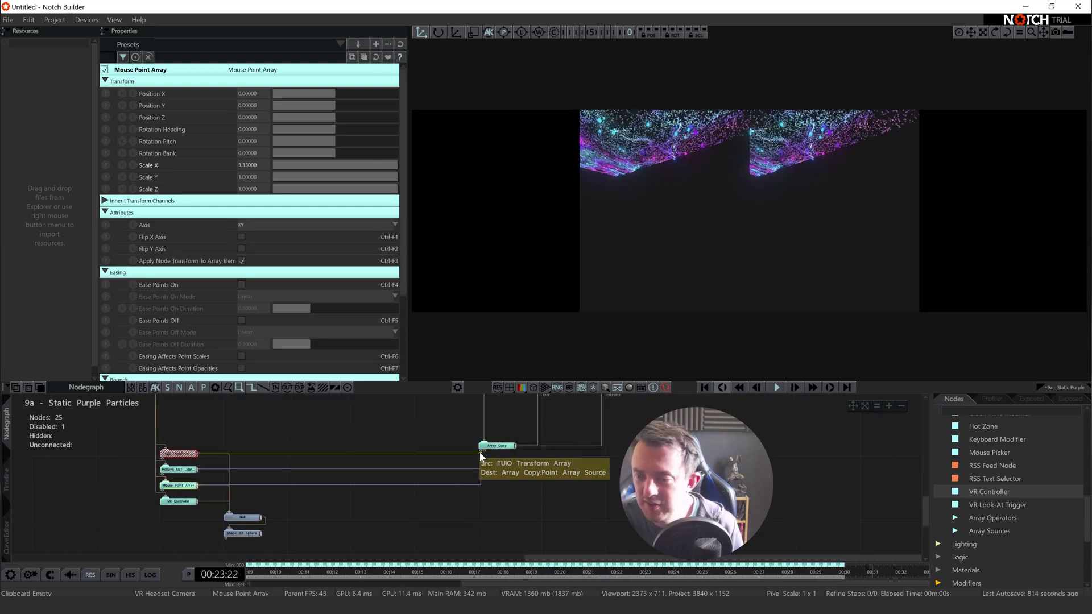
pyautogui.scroll(2, 107, 487)
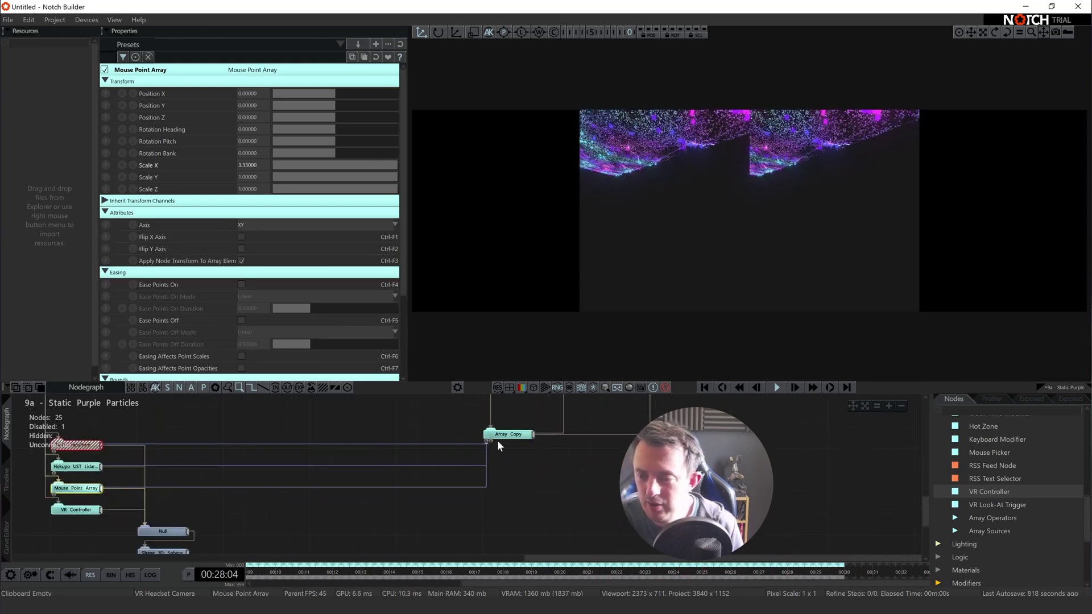
pyautogui.moveTo(147, 484); pyautogui.dragTo(486, 441)
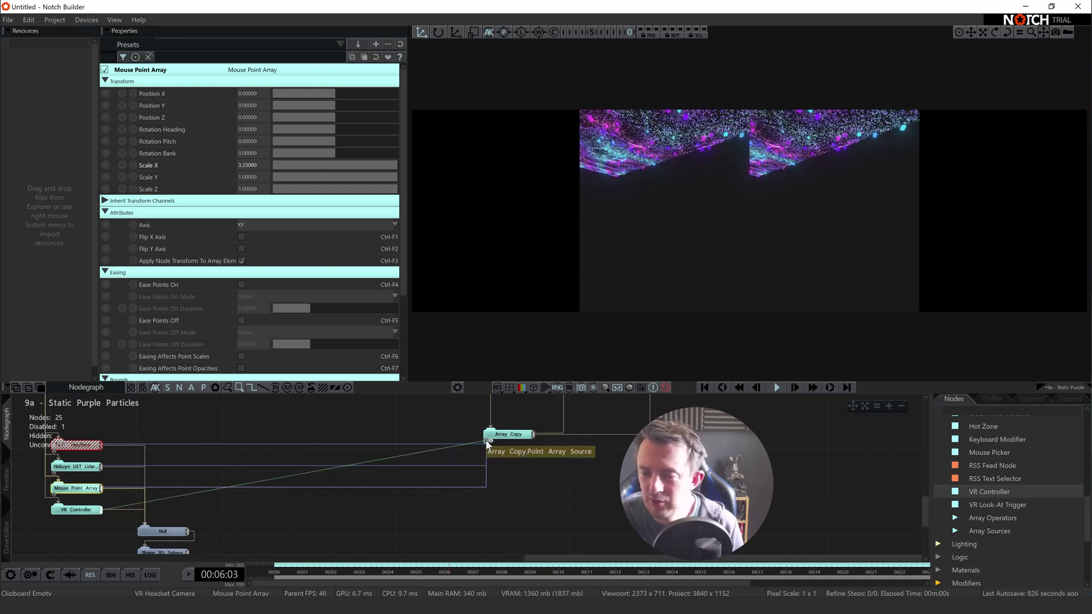
pyautogui.moveTo(486, 447); pyautogui.dragTo(489, 514)
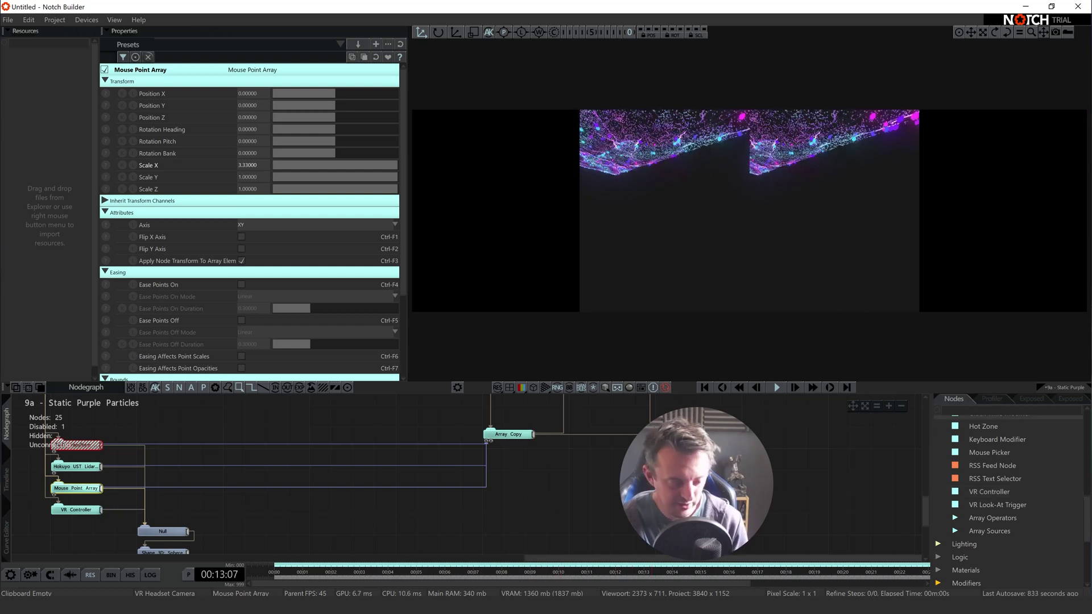
# Search 'tran', add a Transform Array node, and feed it into Array Copy's Point Array Source
pyautogui.write('tran')
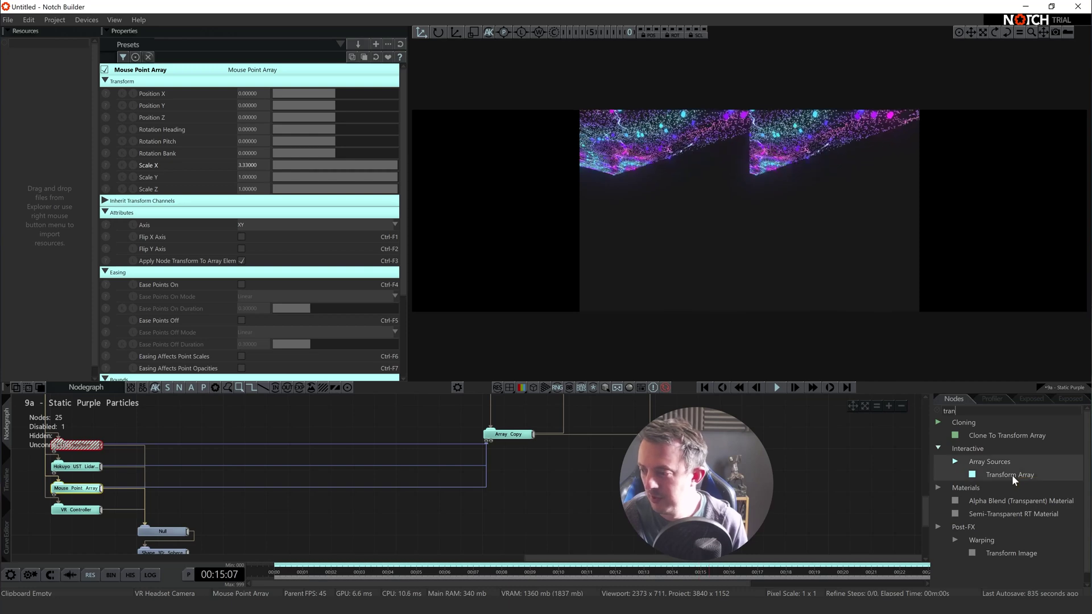
pyautogui.moveTo(389, 505); pyautogui.dragTo(357, 516)
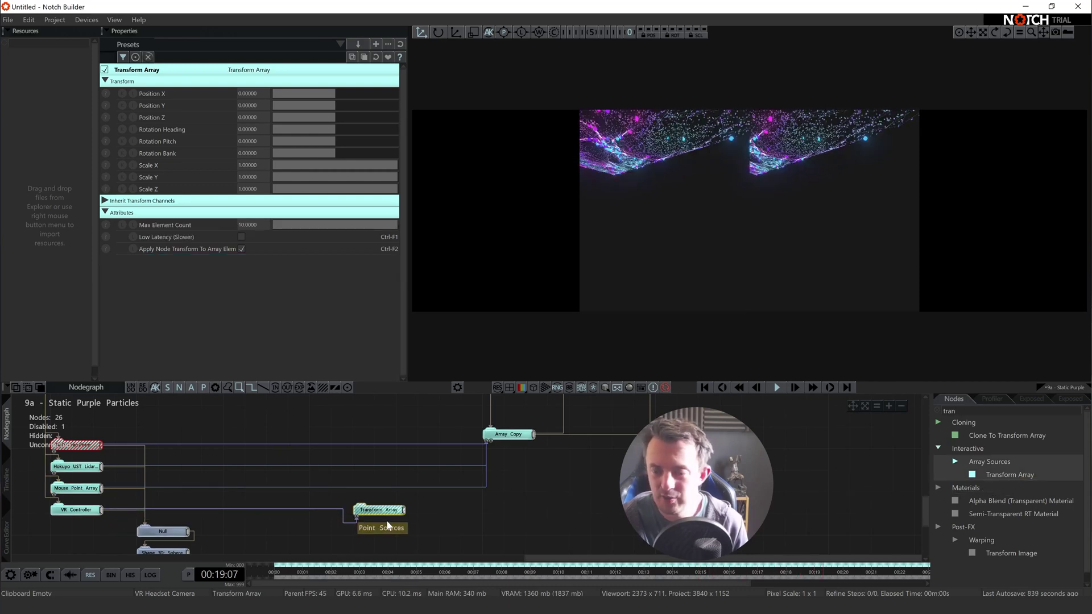
pyautogui.moveTo(480, 462); pyautogui.dragTo(489, 442)
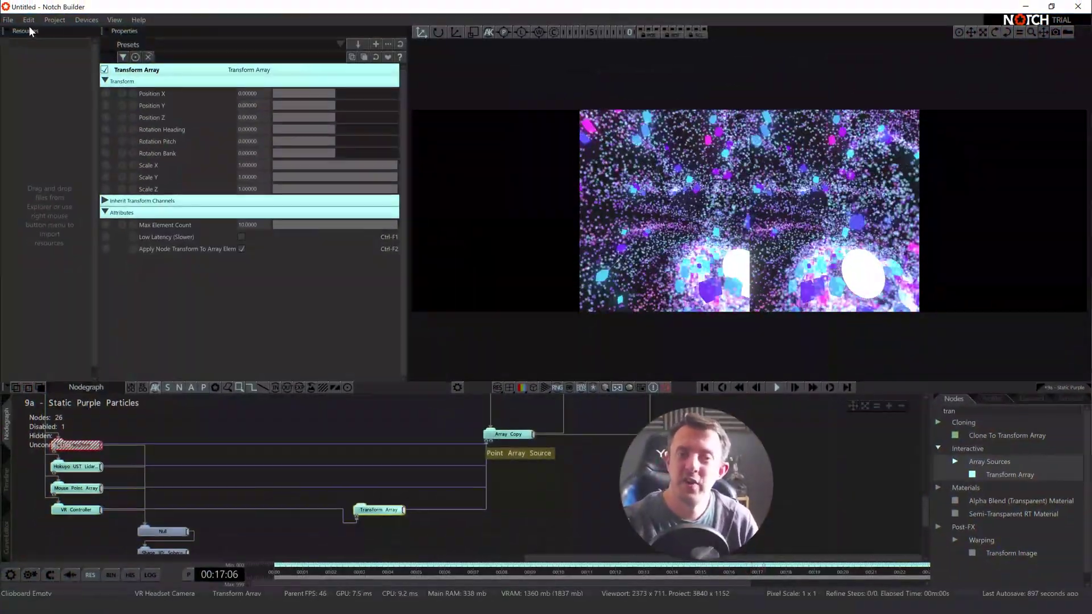
# Open the File menu to load the winter is coming 2 project
pyautogui.click(8, 20)
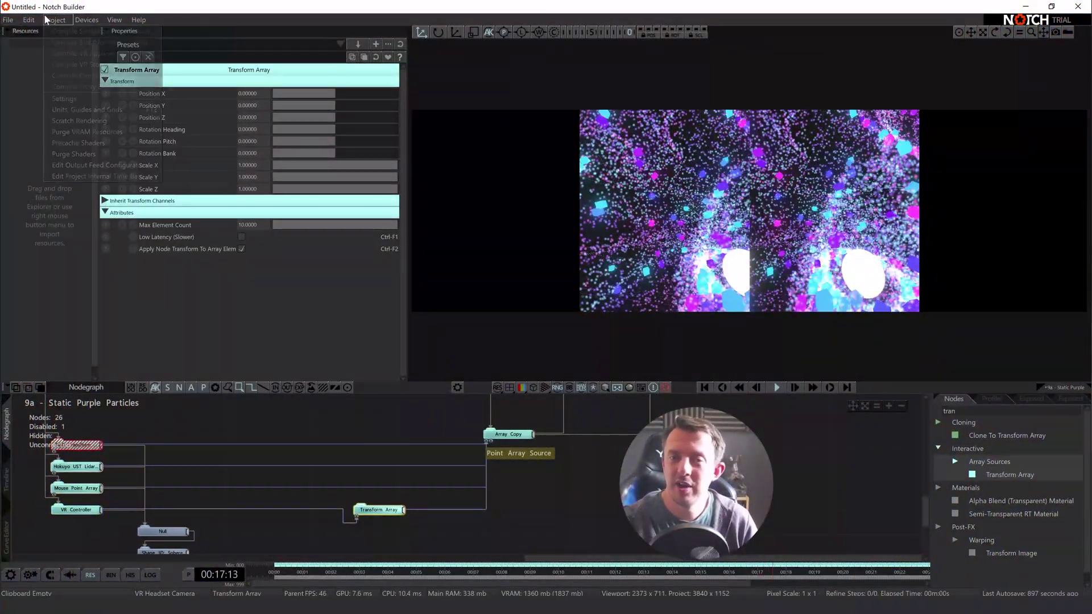